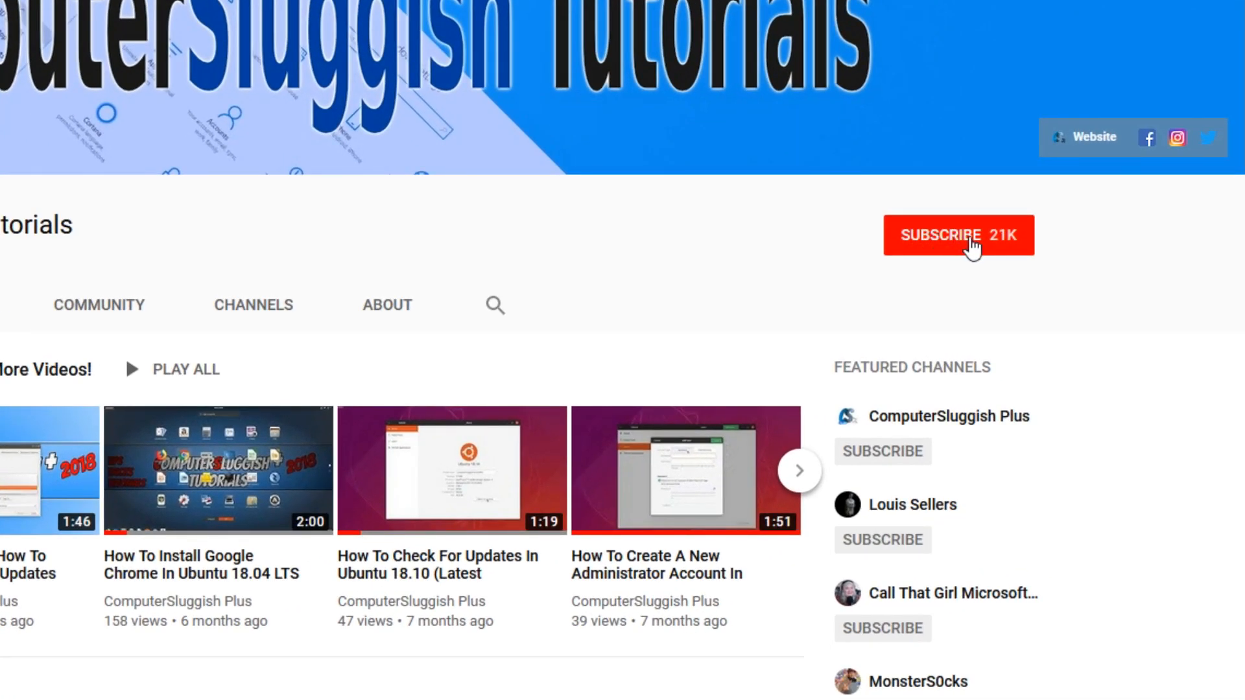
Step: Subscribe to the tutorial channel and switch on its notification bell
click(972, 246)
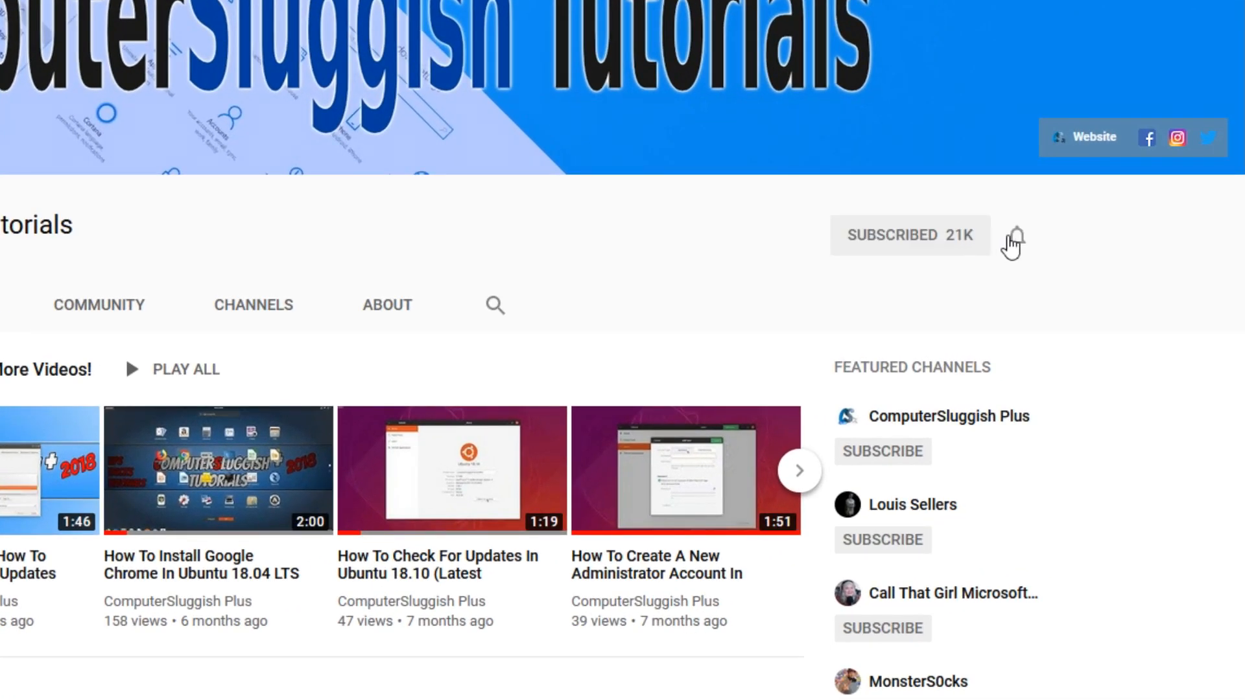
click(1017, 236)
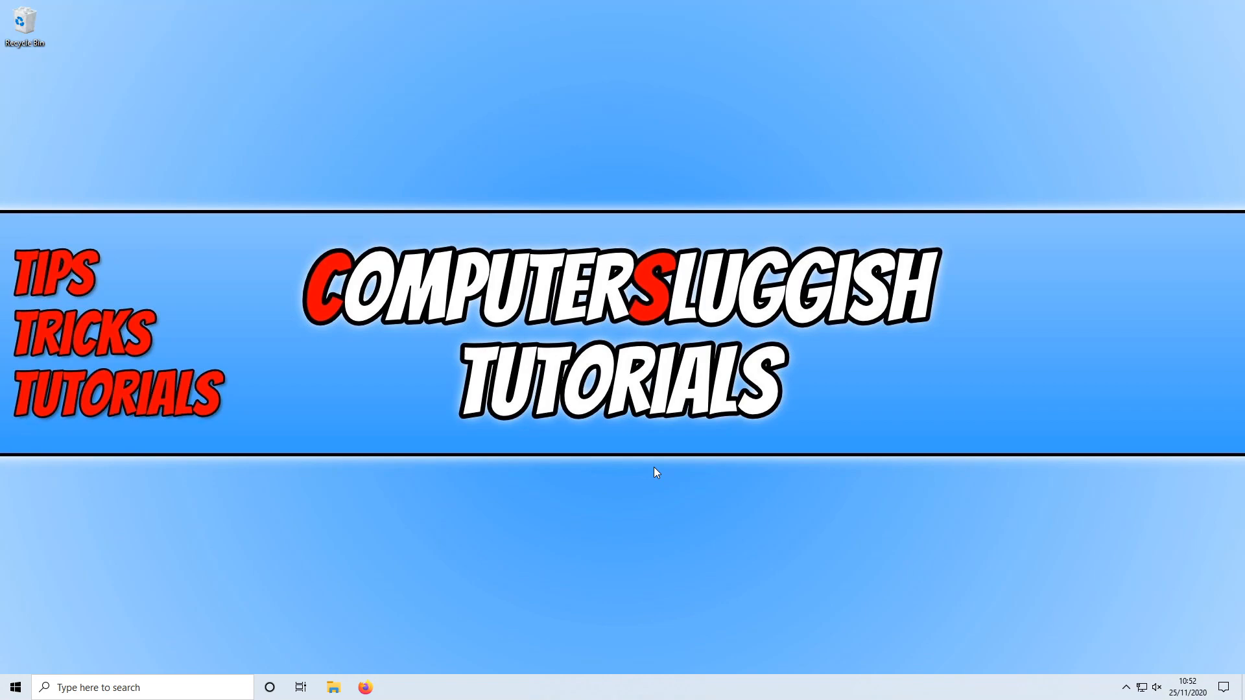
Step: Launch Steps Recorder from Start Search, reposition its window and begin recording
click(142, 687)
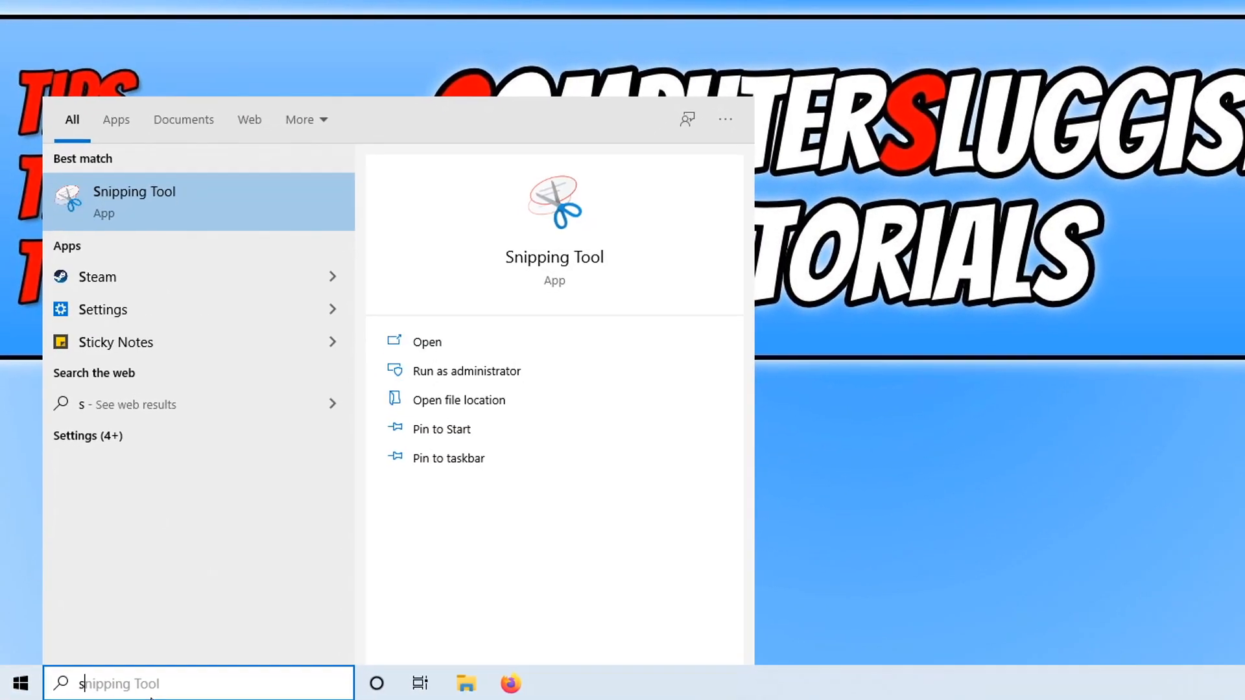
text(steps)
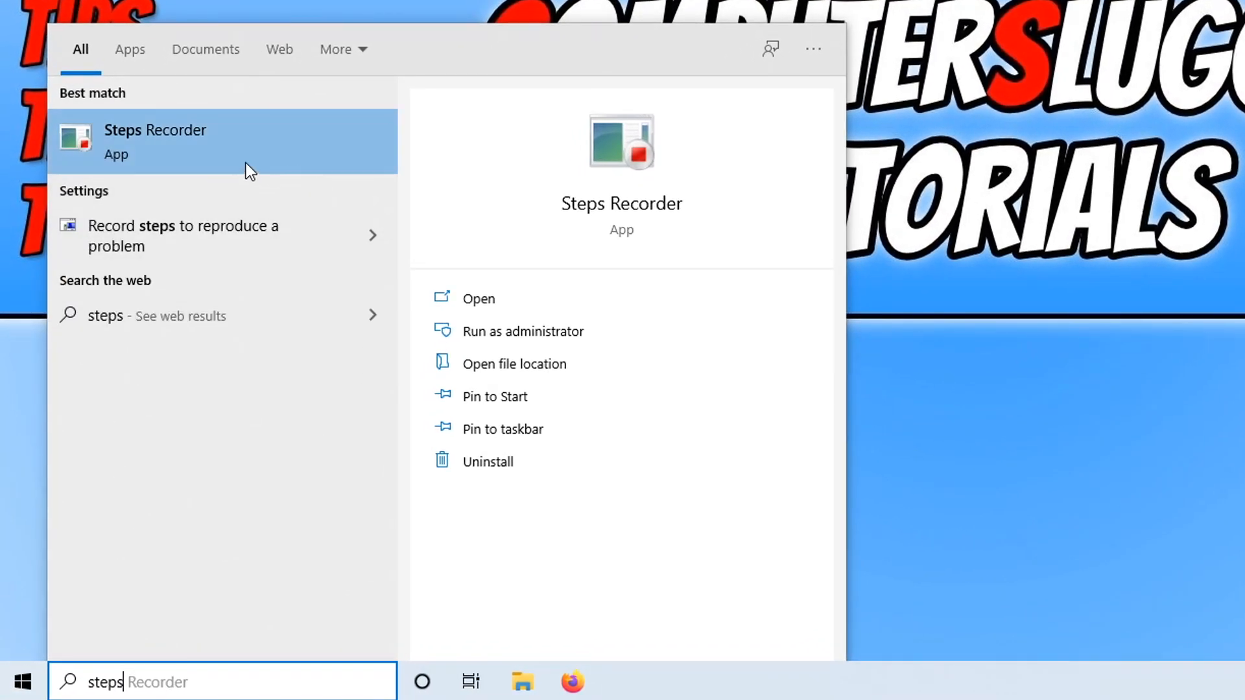
click(237, 151)
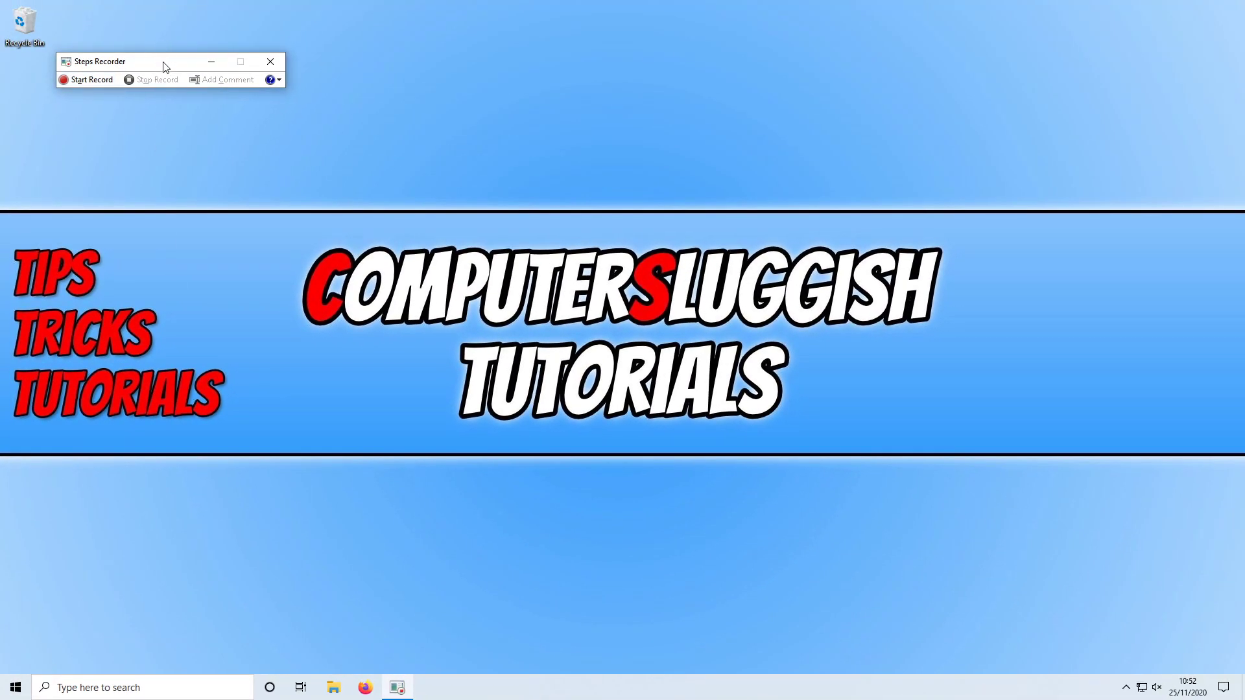
drag(164, 66, 507, 139)
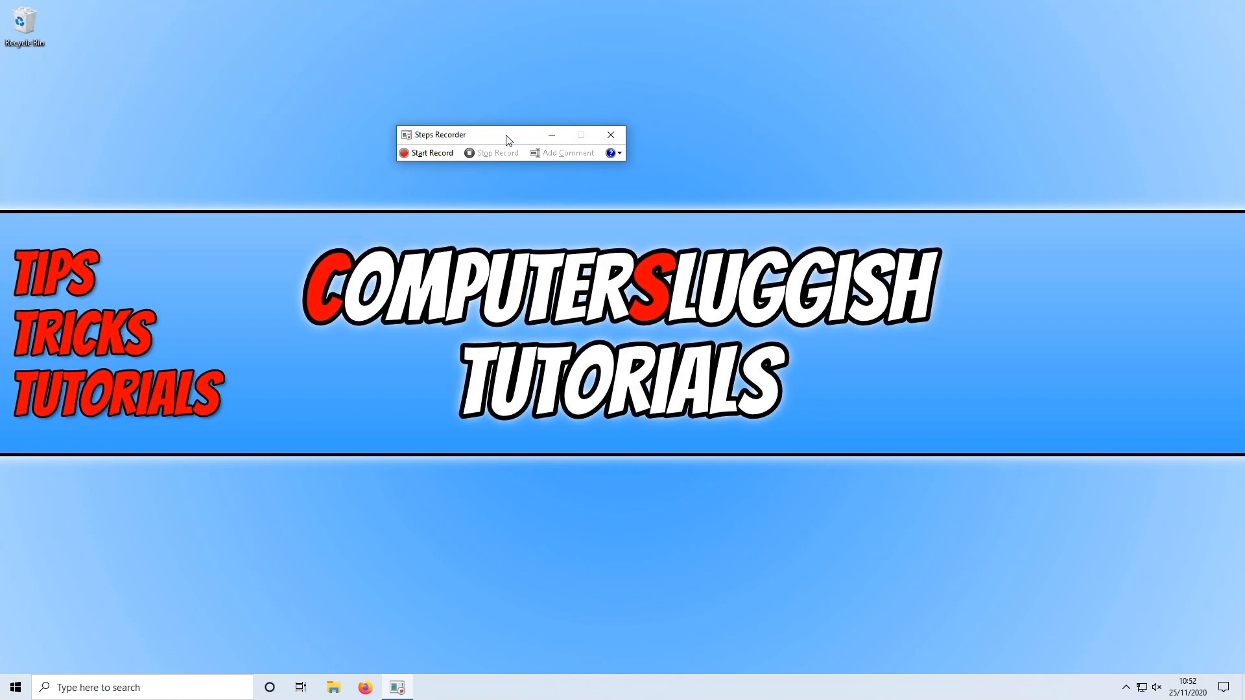
click(428, 153)
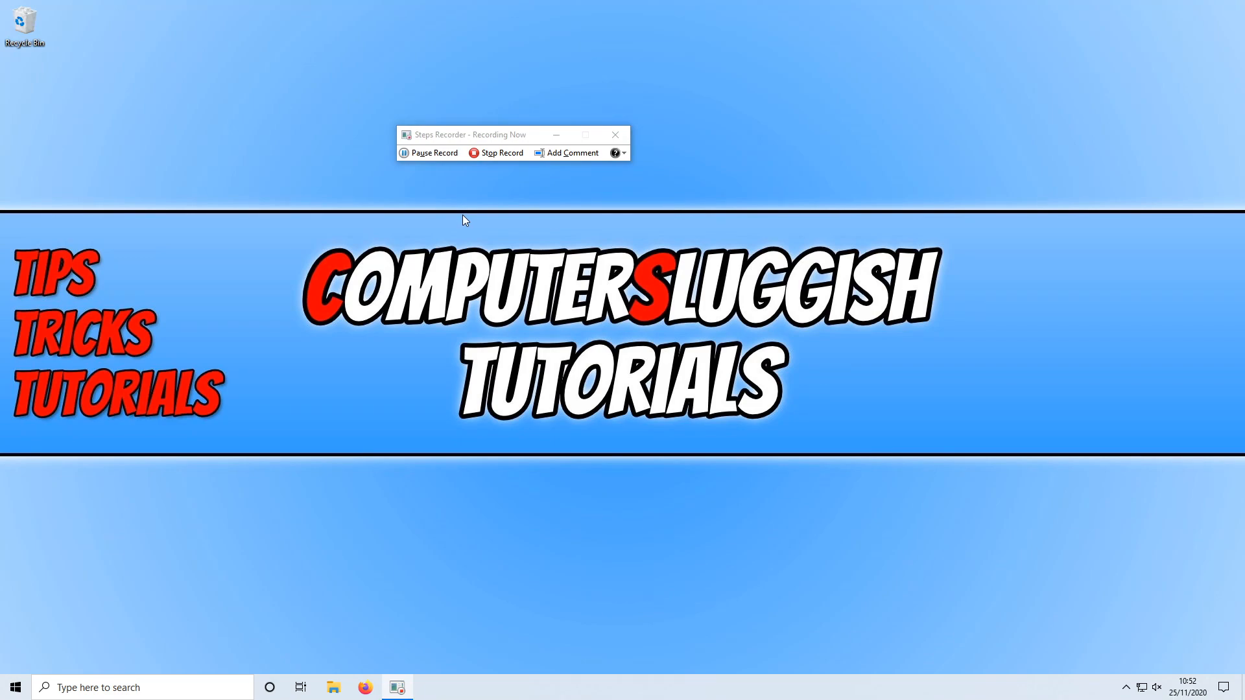
Step: Visit Quick access in File Explorer while recording, then close Explorer
click(333, 689)
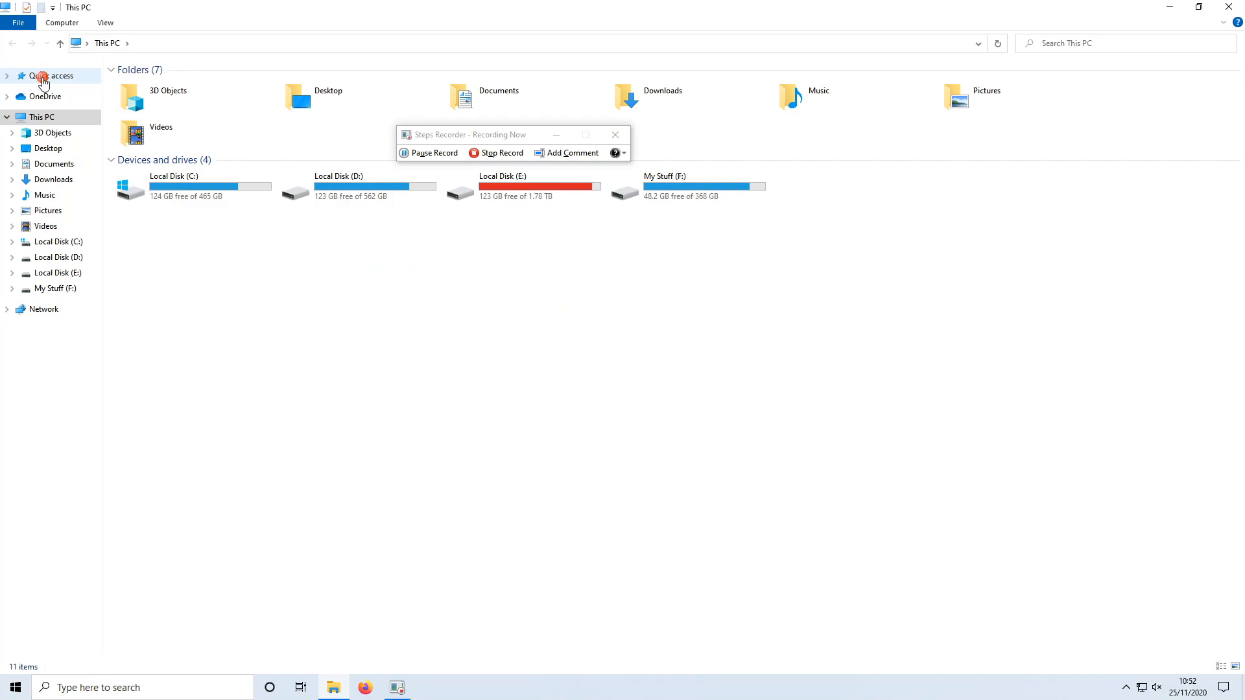
click(43, 81)
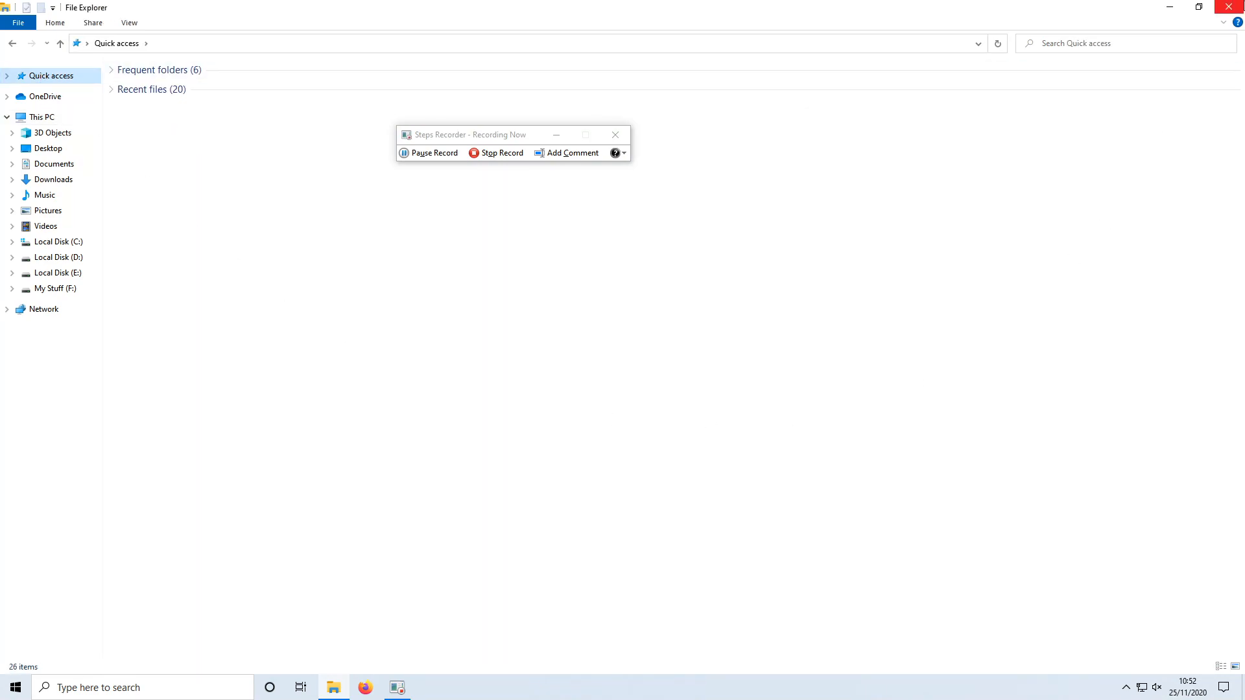
click(1229, 7)
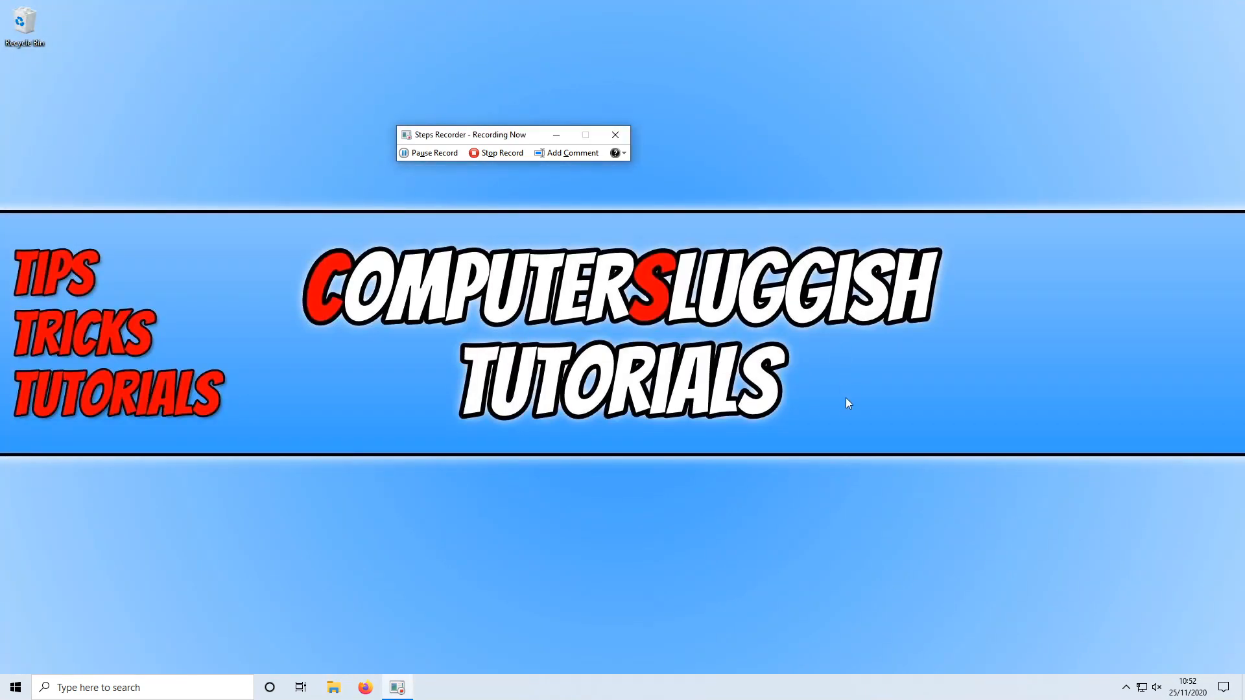
Step: Visit Personalisation settings from the desktop menu, close it, and stop recording
right_click(833, 383)
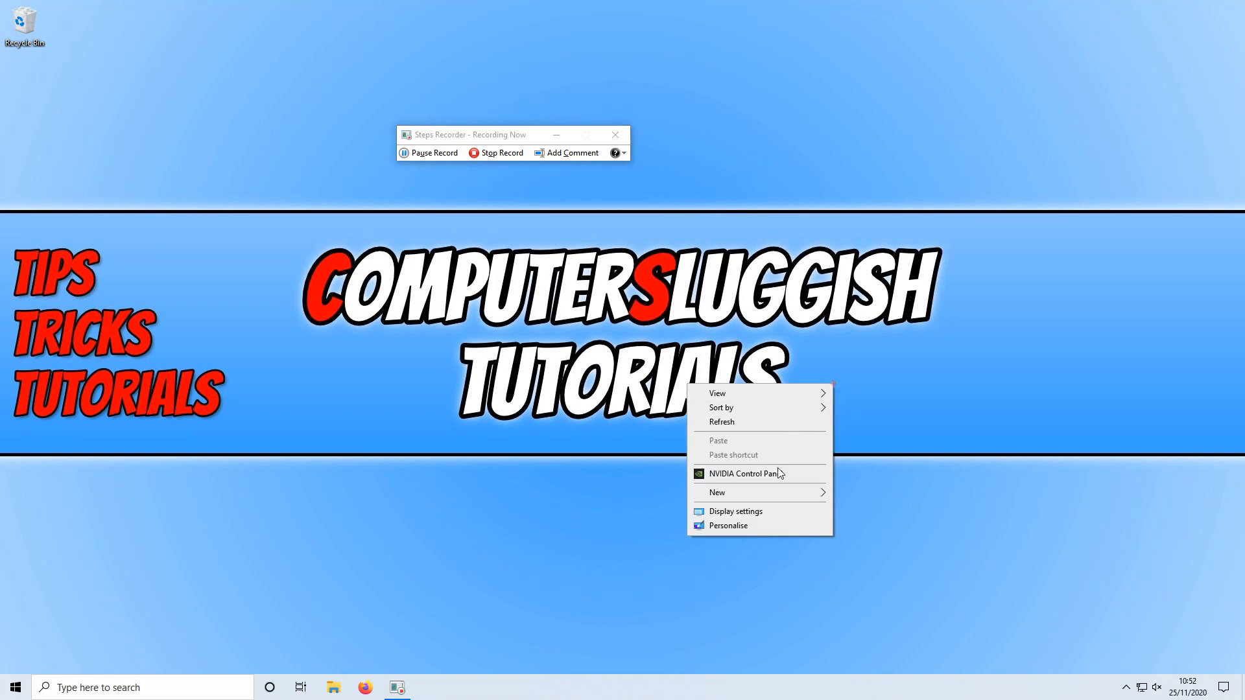
click(739, 529)
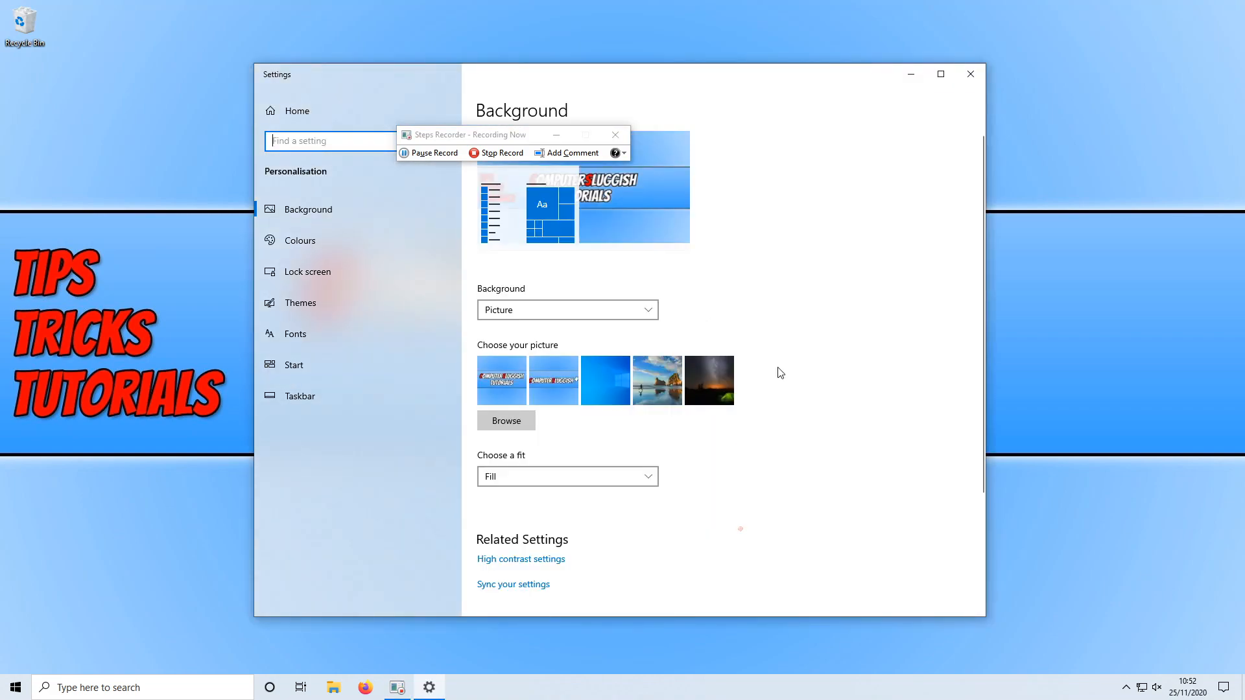
click(967, 73)
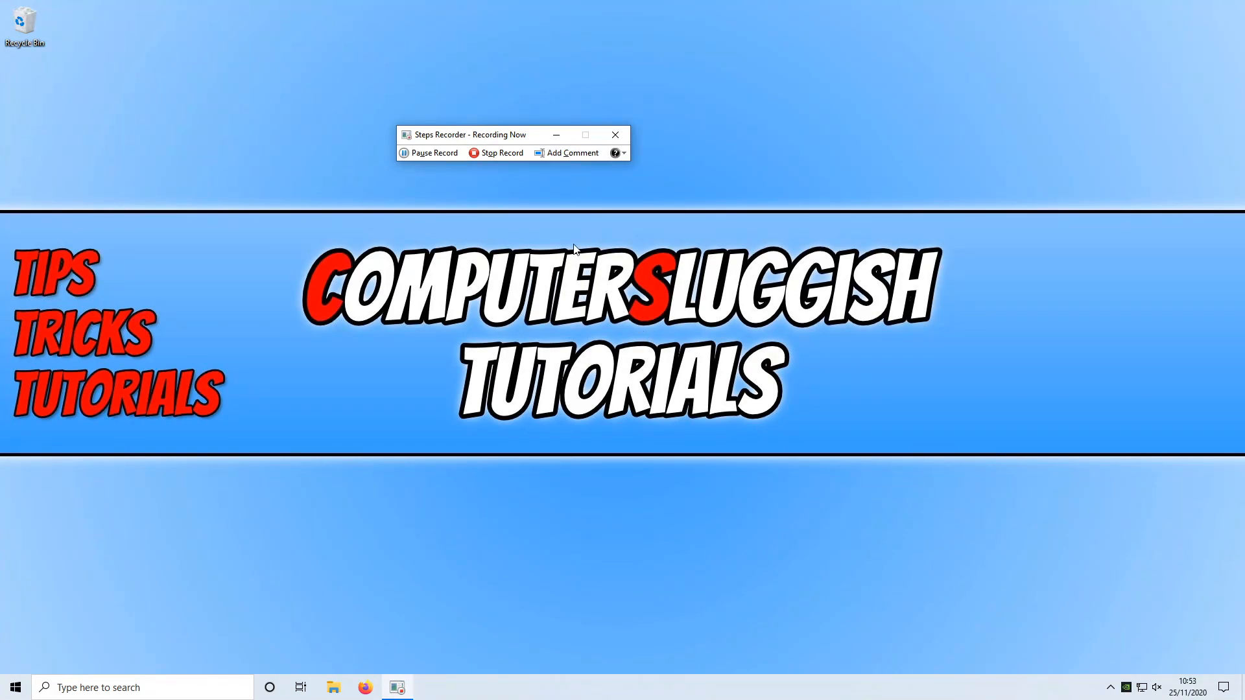
click(494, 154)
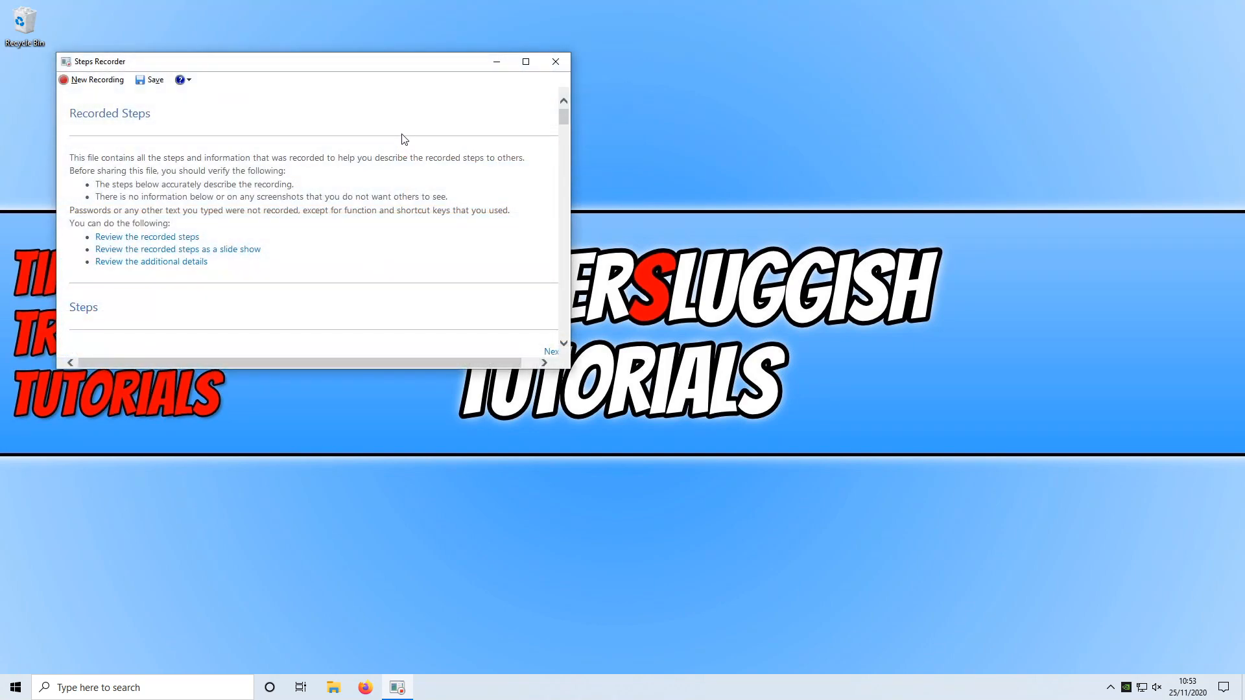
Step: Maximize the Recorded Steps review window to full screen
click(525, 63)
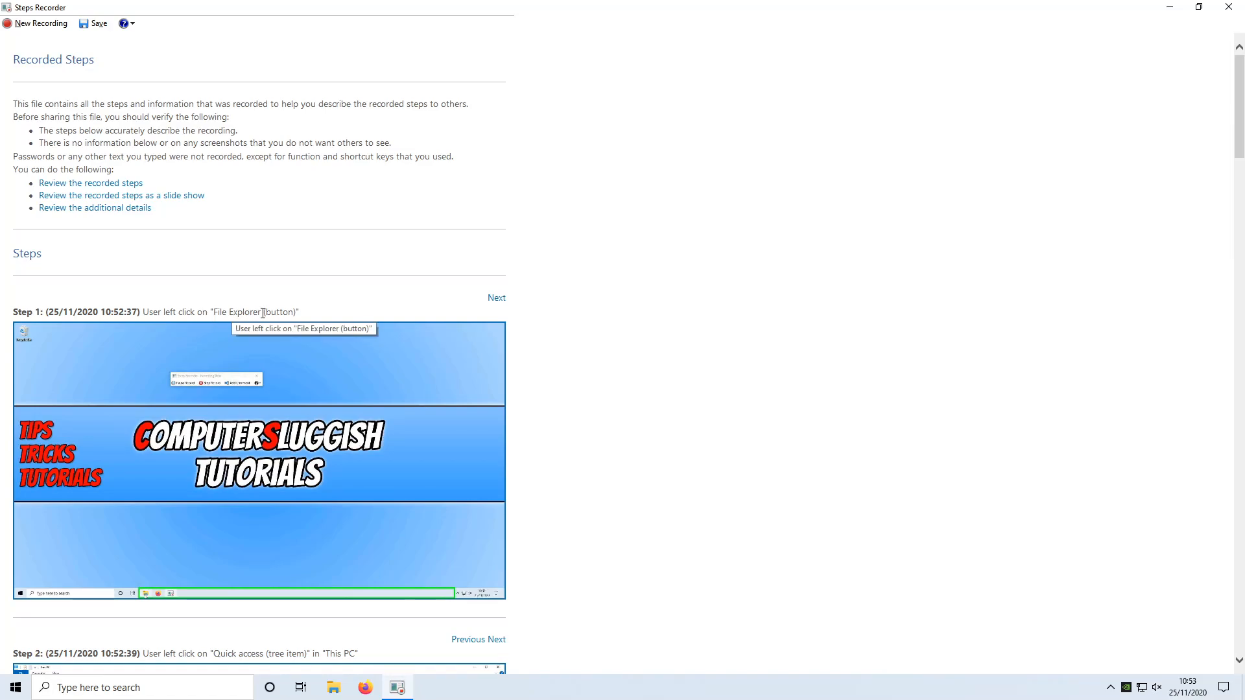
scroll(263, 389, down, 3)
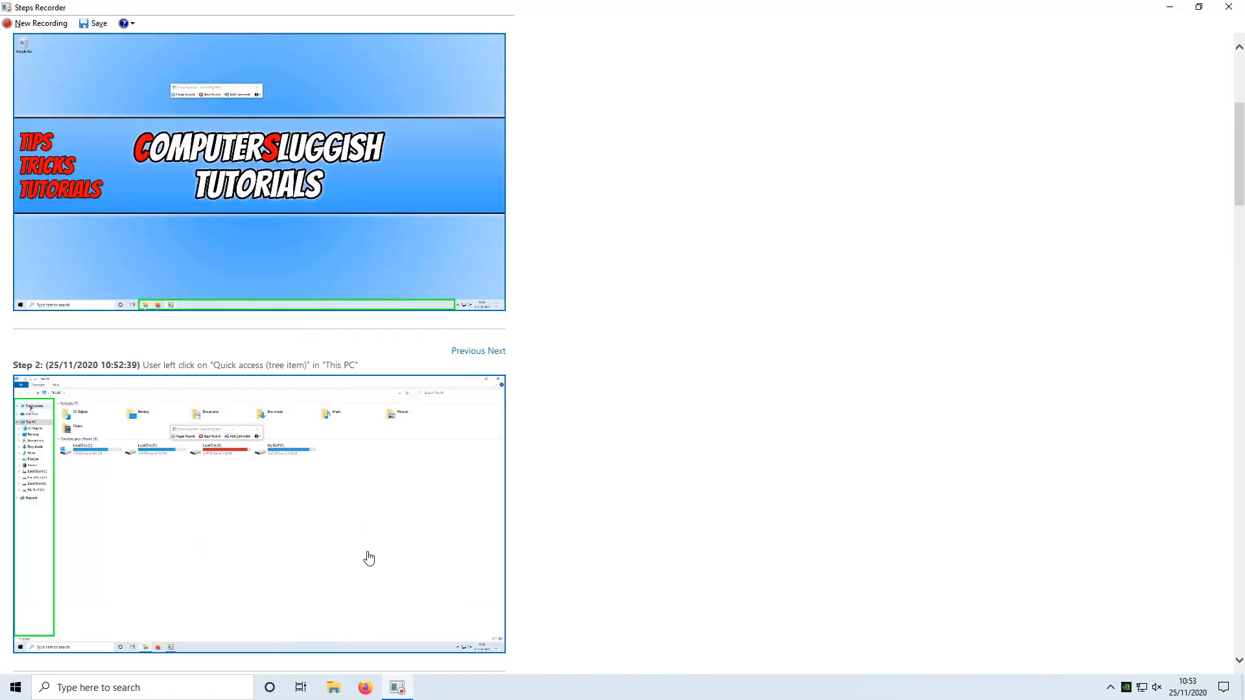
scroll(427, 506, down, 3)
scroll(427, 505, down, 3)
scroll(438, 501, down, 3)
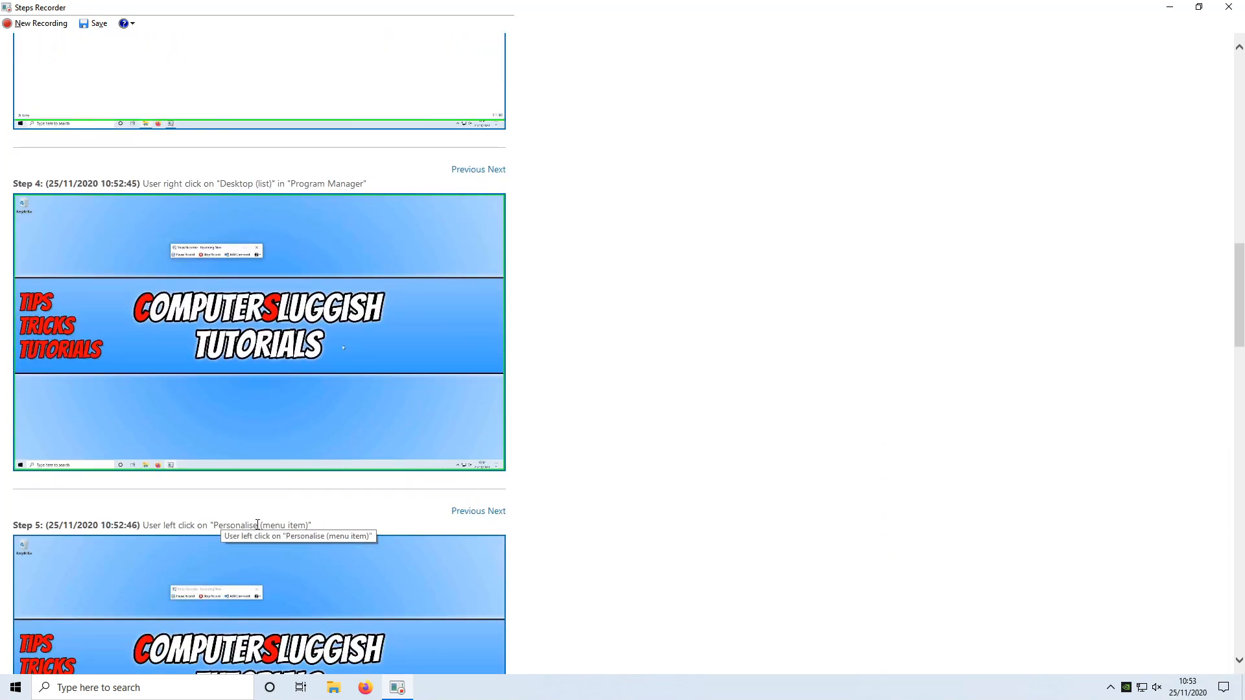
scroll(540, 486, down, 3)
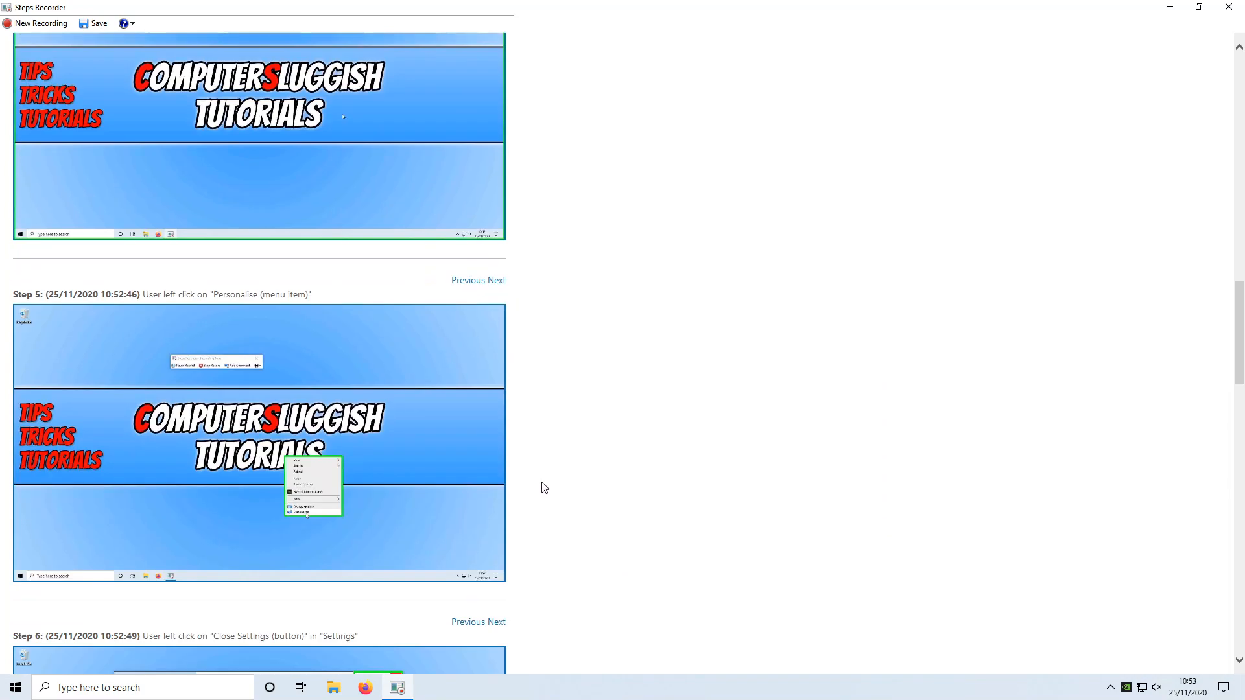
scroll(545, 486, down, 2)
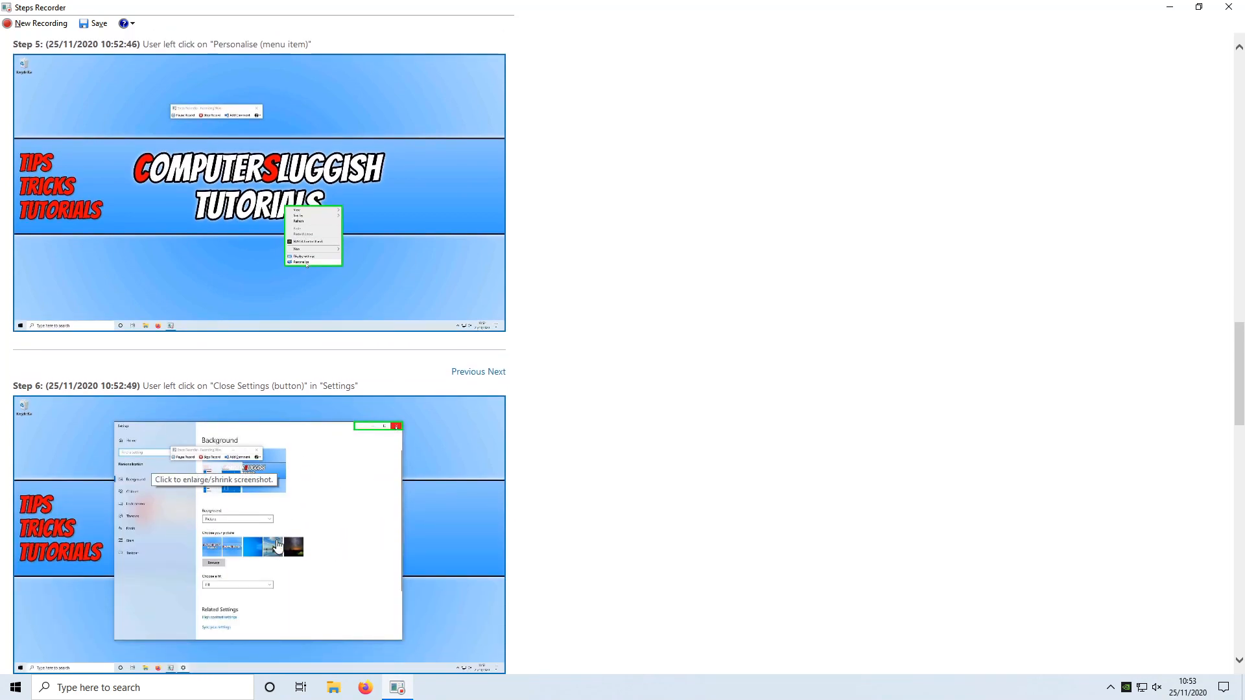
scroll(311, 438, down, 4)
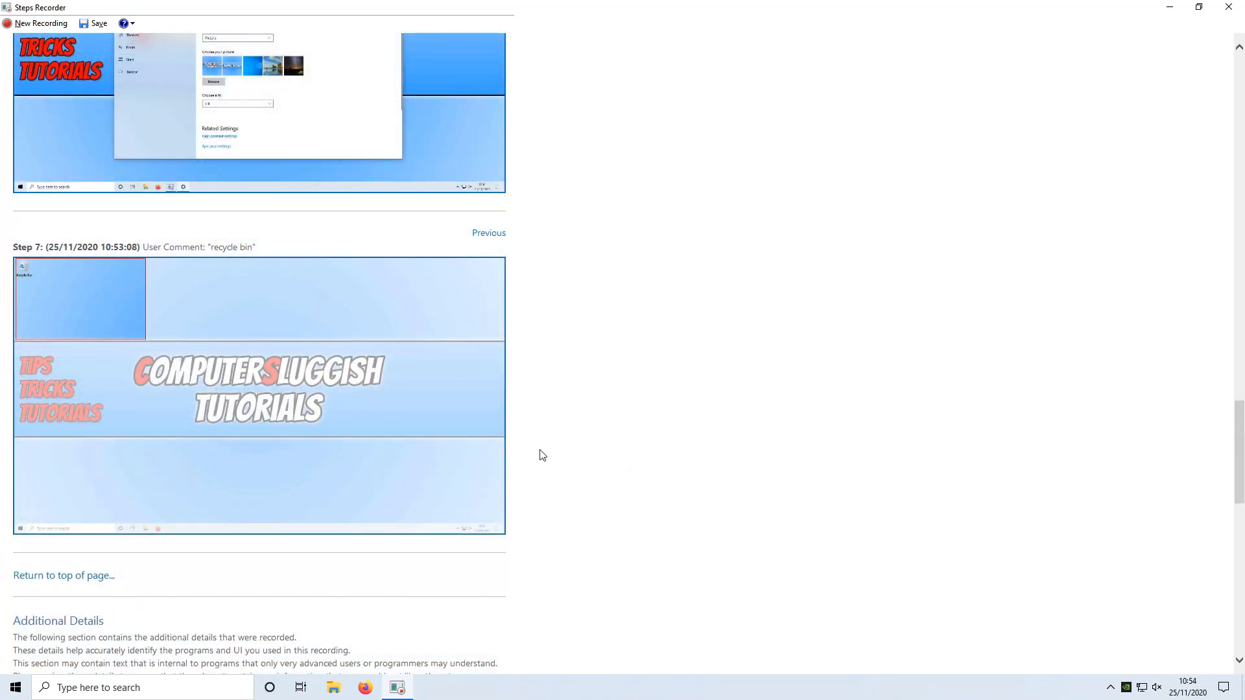
scroll(545, 455, up, 3)
scroll(545, 455, up, 3)
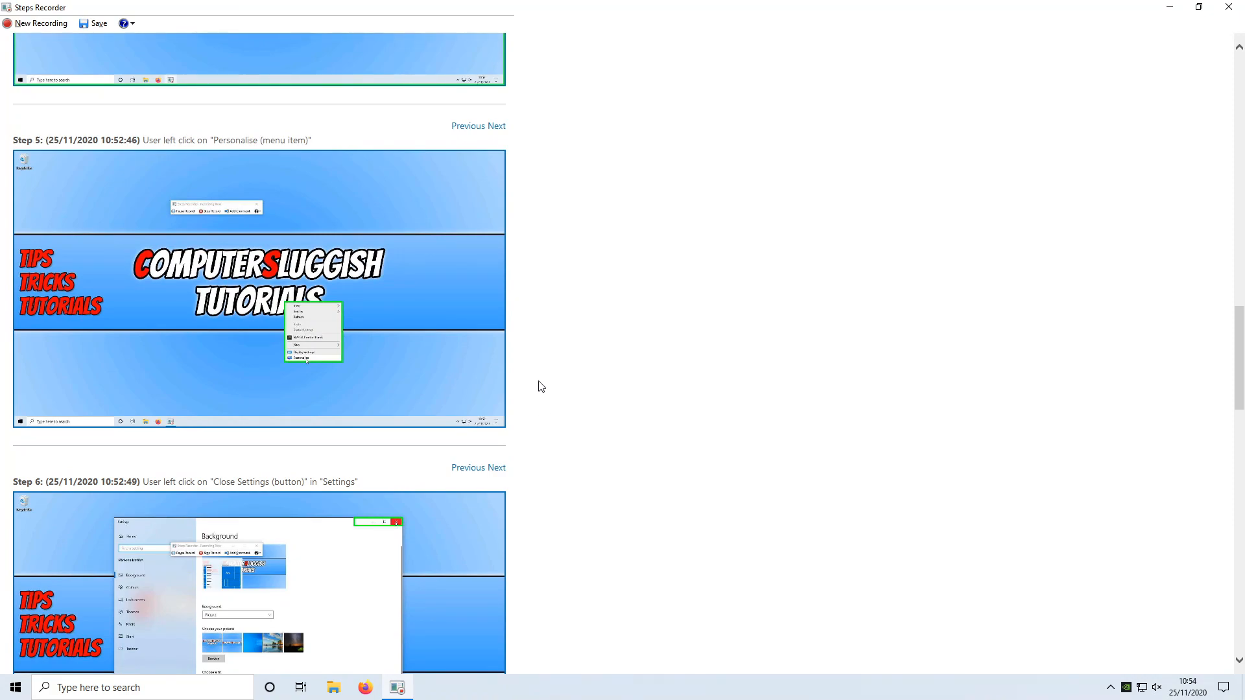
Step: Bring up the Save As dialog for the recording, then cancel back to the recorded steps
click(95, 24)
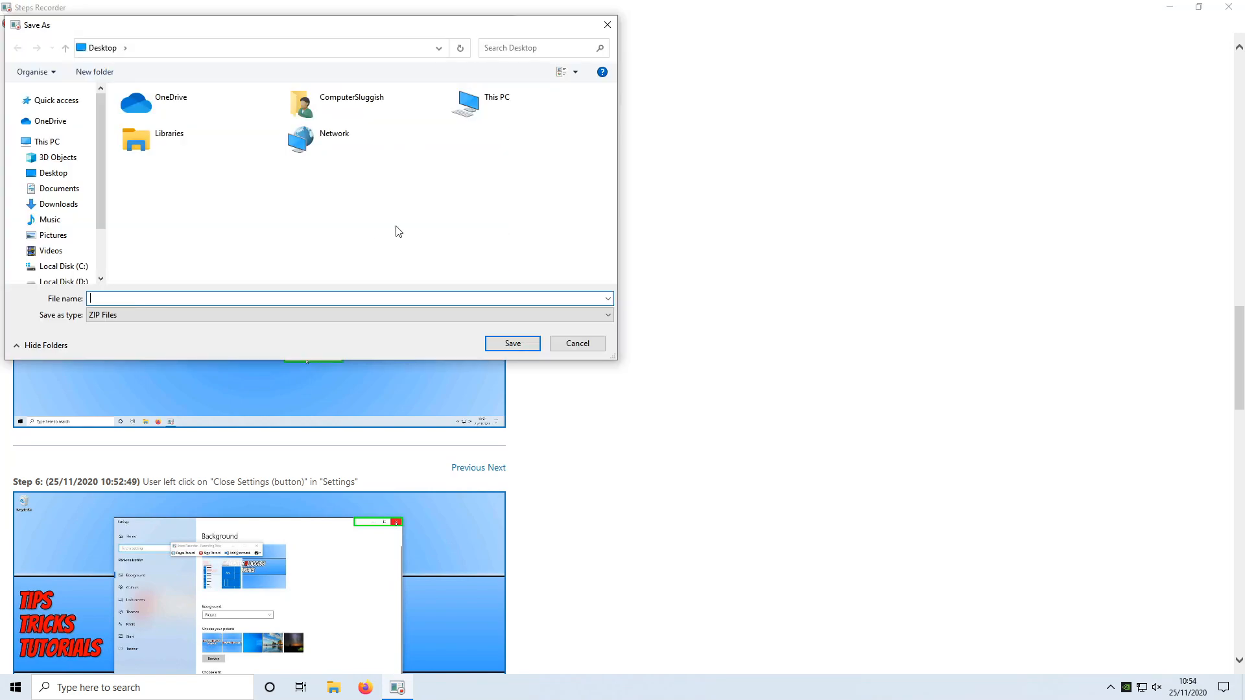
click(611, 22)
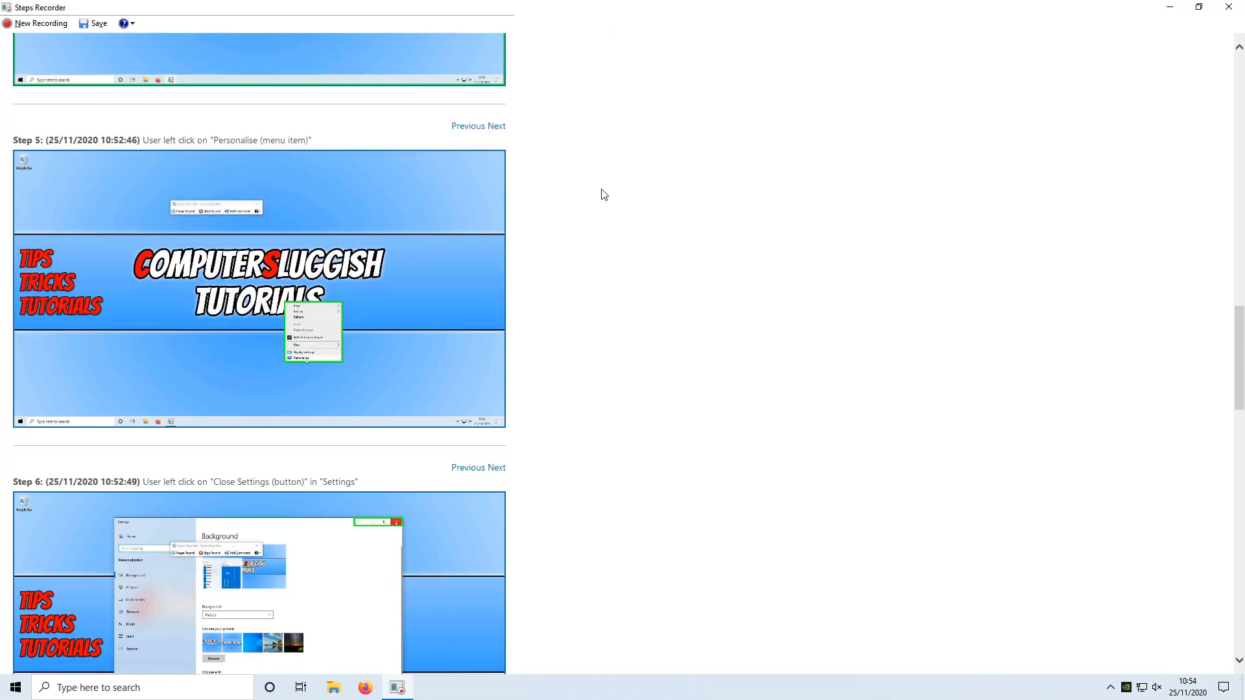